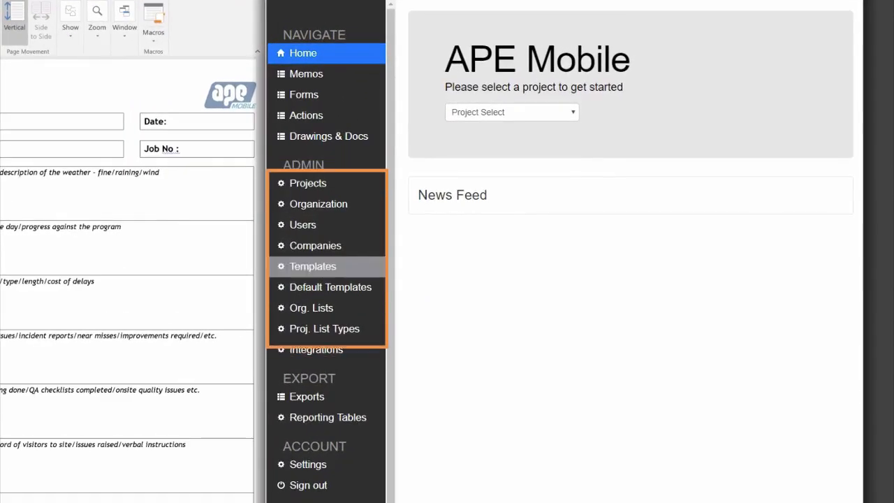
# - Create a new Form template named "Daily Diary" with version reference 1.0
pyautogui.click(313, 267)
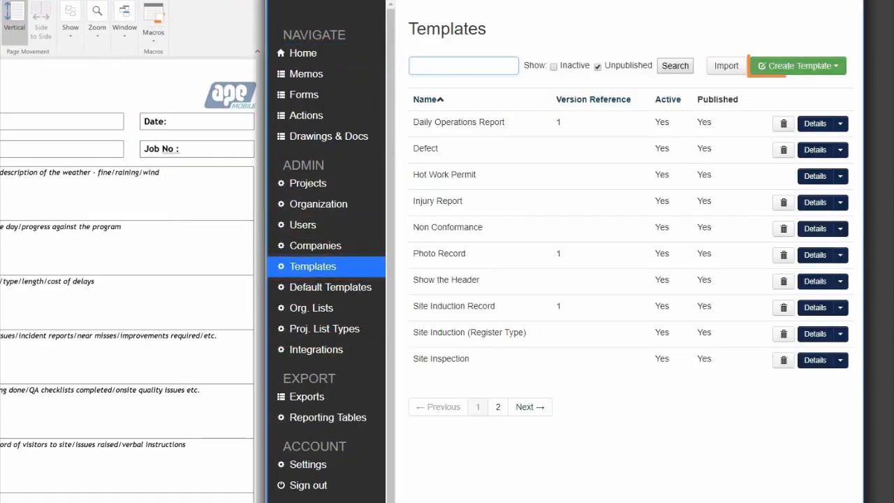
pyautogui.click(798, 66)
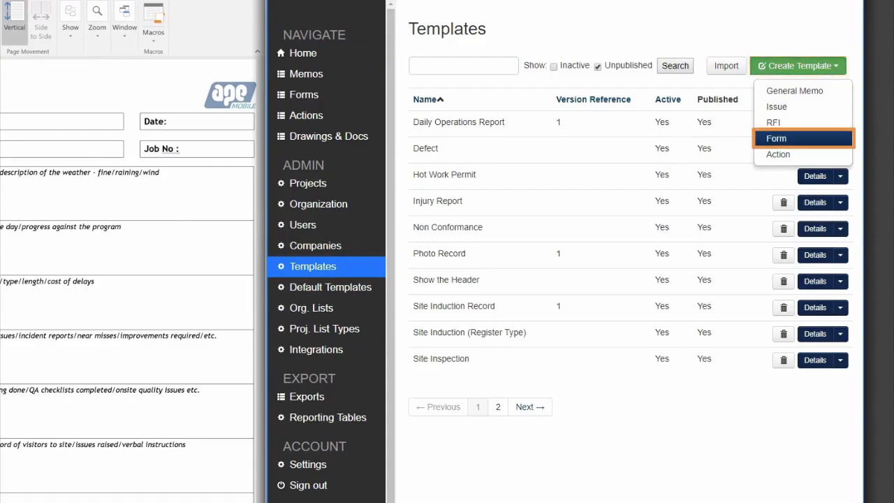
pyautogui.click(777, 138)
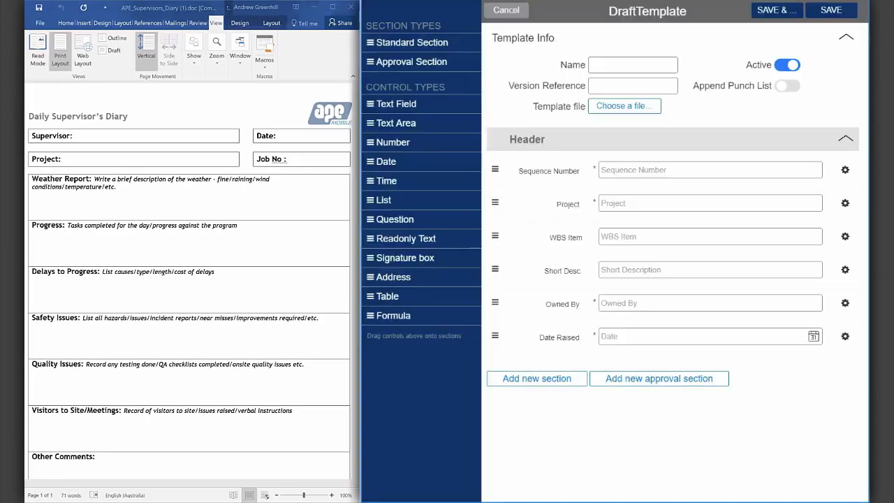
pyautogui.write('Daily Diary')
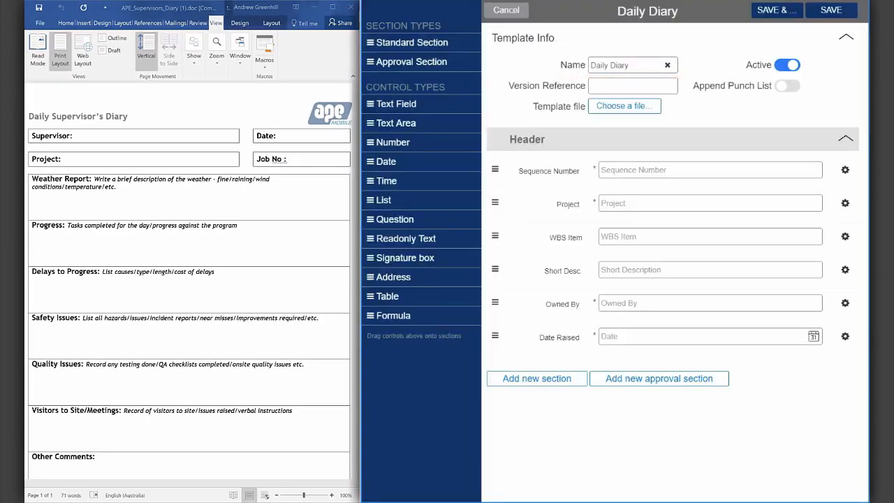
pyautogui.press('Tab')
pyautogui.write('1.0')
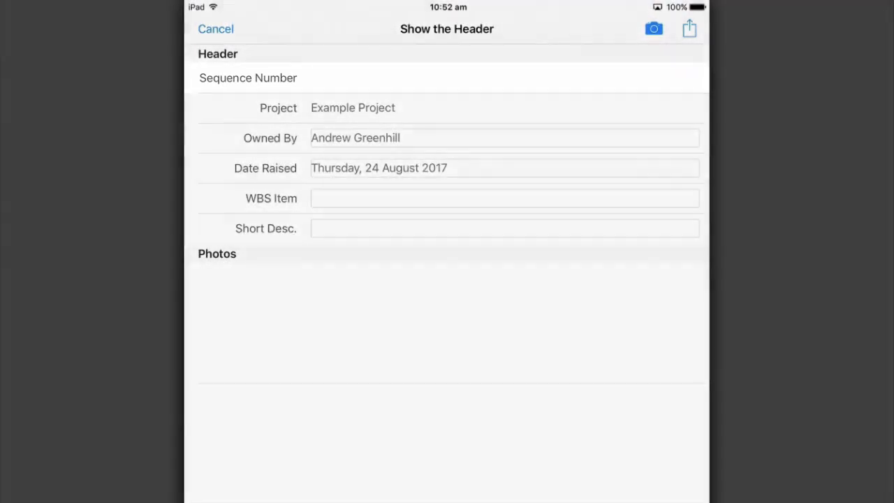
# - In the iPad app, save the "Show the Header" form to the project
pyautogui.click(690, 28)
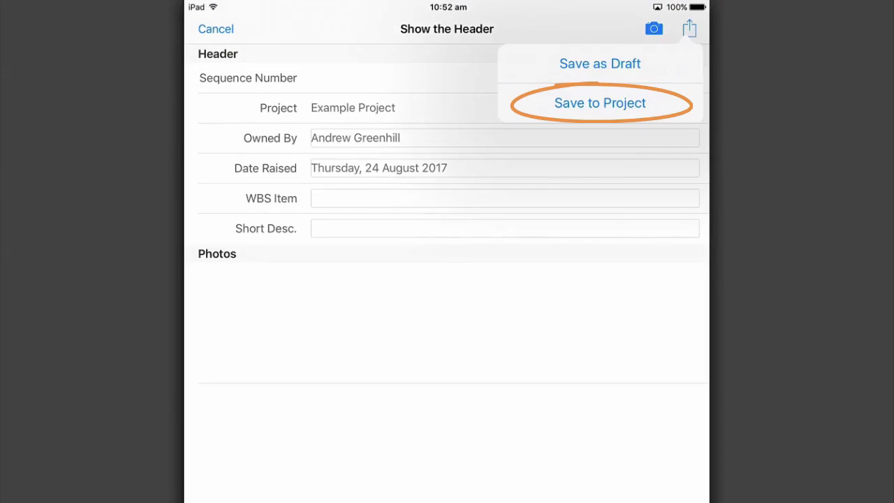
pyautogui.click(600, 102)
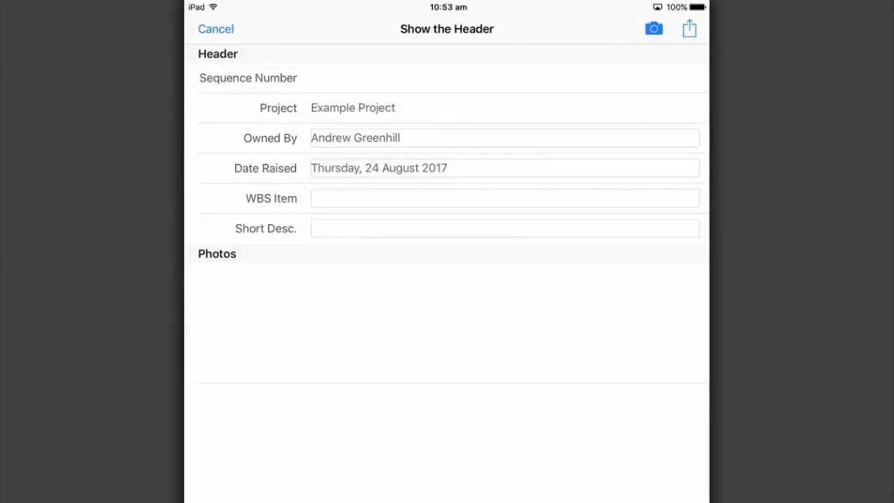
# - Set the form's Owned By field to the second listed user and Date Raised to Wednesday, 23 August 2017
pyautogui.click(447, 139)
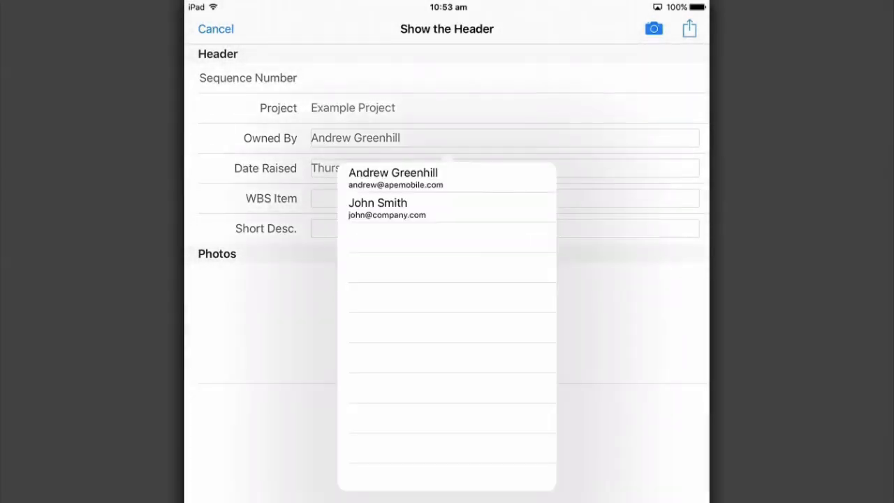
pyautogui.click(448, 208)
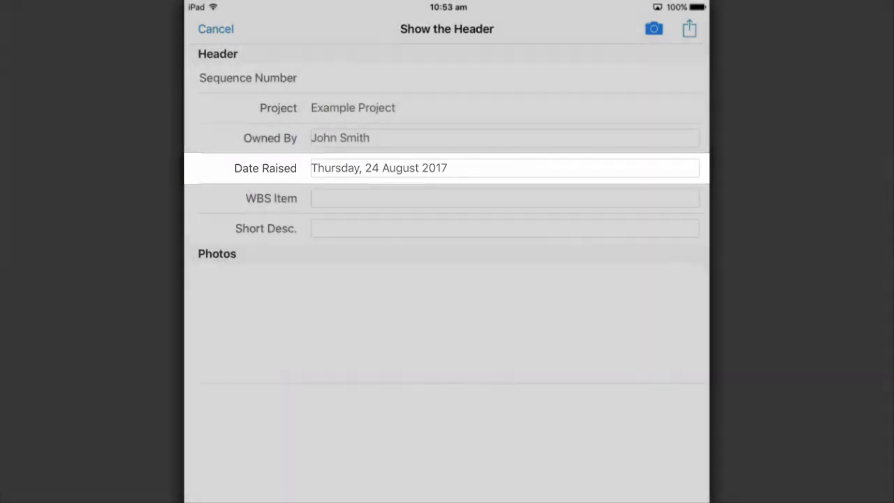
pyautogui.click(447, 169)
pyautogui.moveTo(365, 266); pyautogui.dragTo(365, 288)
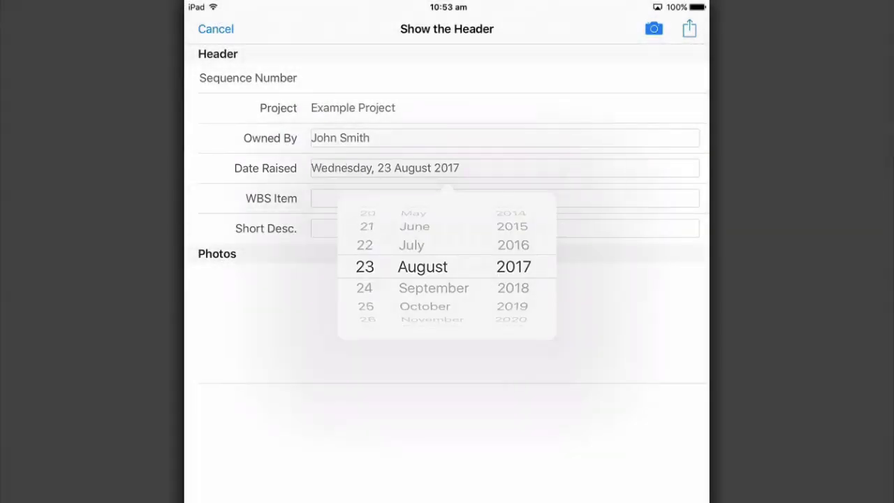
pyautogui.click(447, 420)
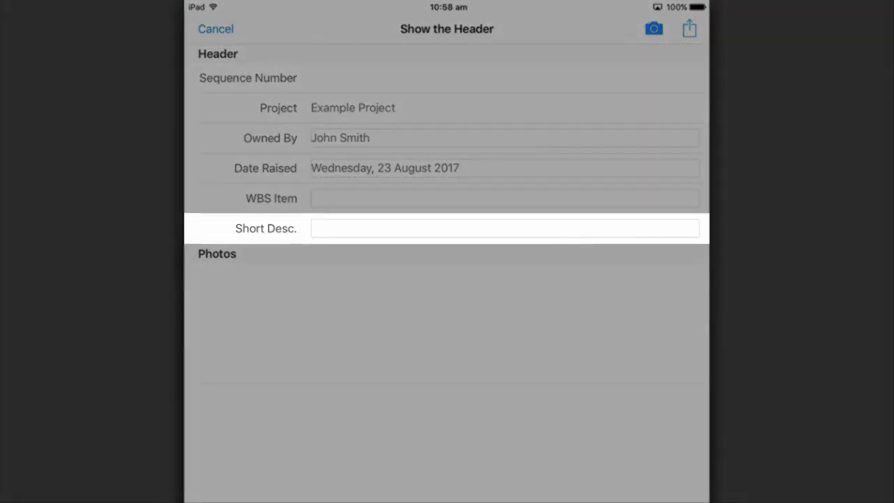
# - Enter "Training" as the form's short description and save the form to the project
pyautogui.click(503, 229)
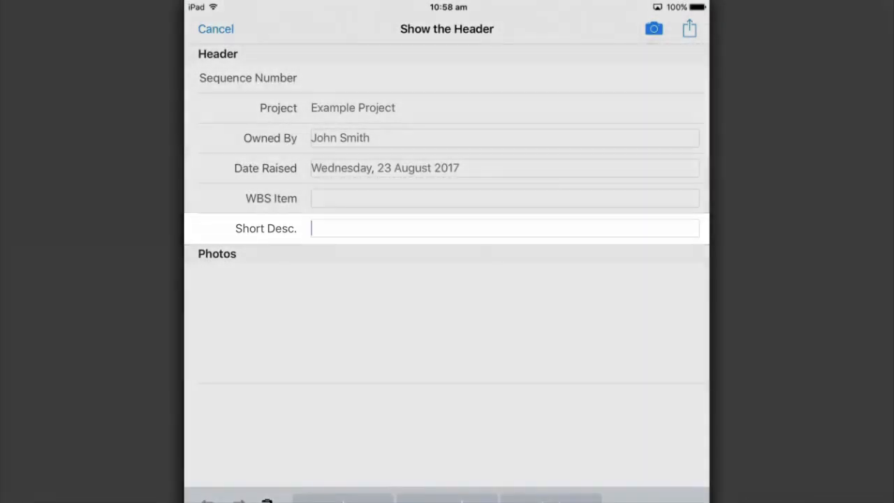
pyautogui.write('Training')
pyautogui.click(689, 28)
pyautogui.click(600, 103)
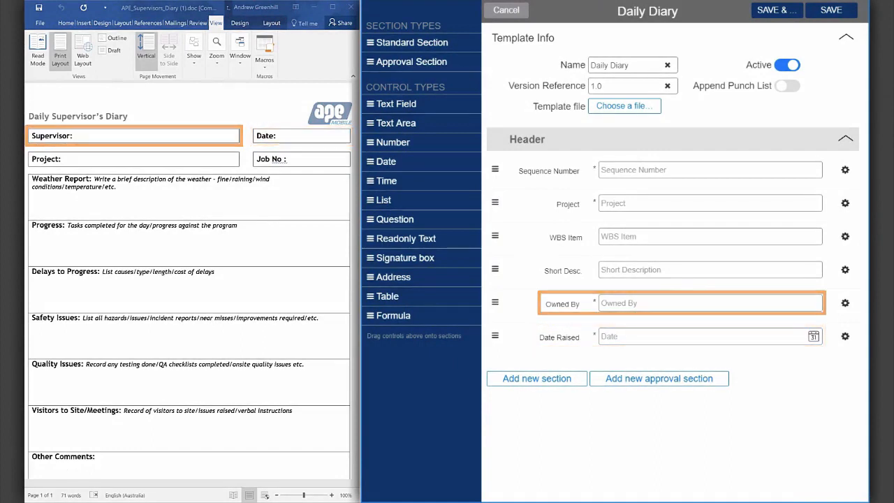
# - In the Daily Diary template's header, rename the Date Raised label to "Date" and the Owned By label to "Supervisor"
pyautogui.click(585, 337)
pyautogui.moveTo(547, 338); pyautogui.dragTo(518, 339)
pyautogui.press('BackSpace')
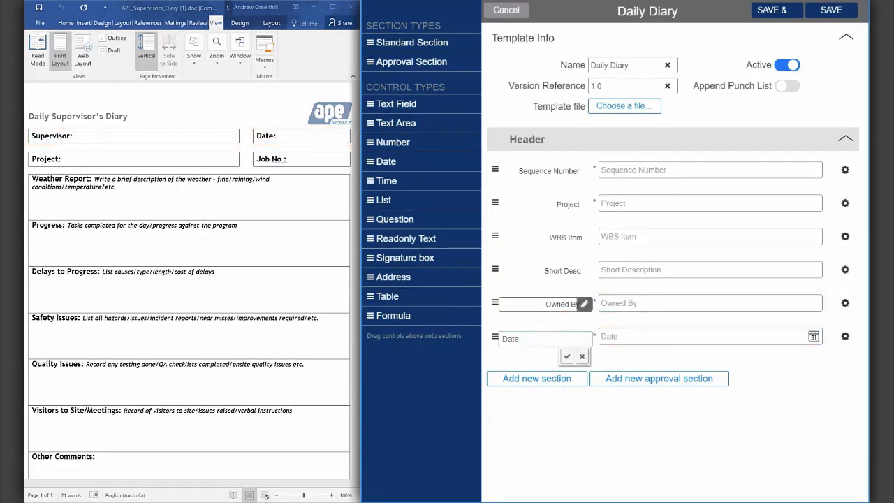
pyautogui.click(585, 304)
pyautogui.moveTo(541, 305); pyautogui.dragTo(502, 306)
pyautogui.write('Supervisor')
pyautogui.press('Return')
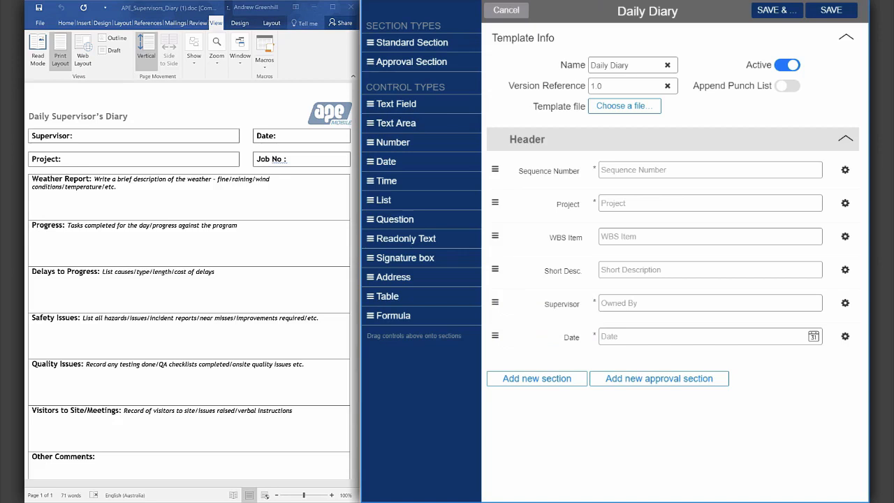
# - Rename the WBS Item label to "WBS (optional)" and move the Project field to the end of the Header section
pyautogui.click(585, 237)
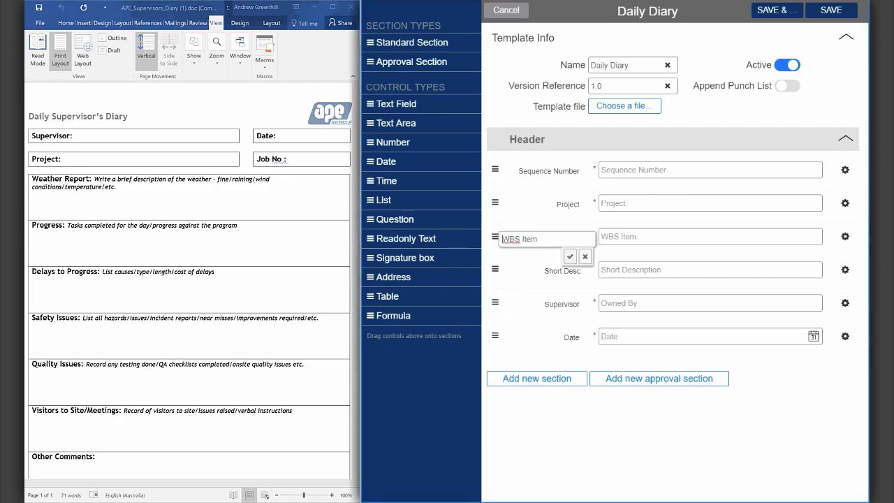
pyautogui.moveTo(540, 239); pyautogui.dragTo(519, 239)
pyautogui.press('BackSpace')
pyautogui.write('(optional)')
pyautogui.press('Return')
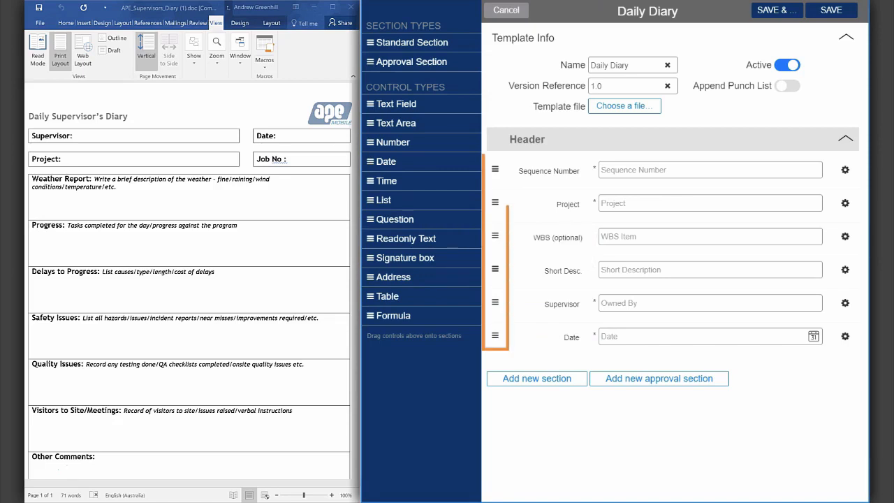
pyautogui.moveTo(495, 203); pyautogui.dragTo(501, 350)
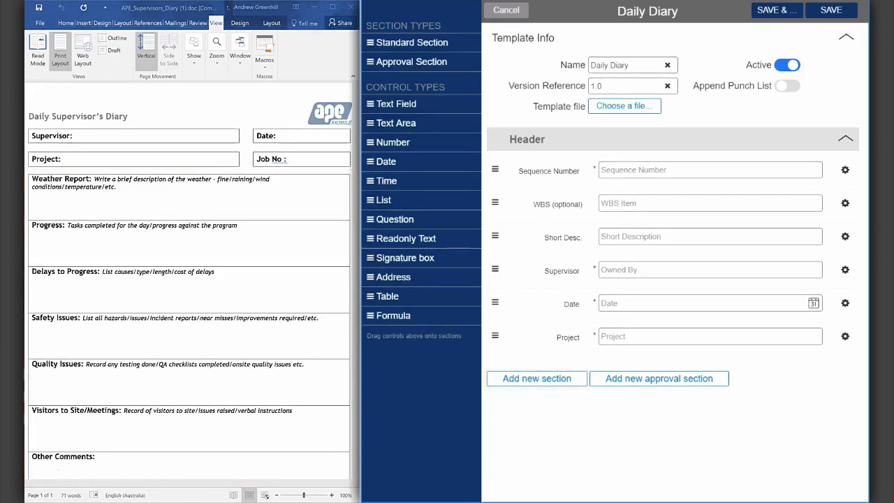
# - Add a standard section below the Header and name it "Weather Report"
pyautogui.moveTo(412, 42); pyautogui.dragTo(514, 361)
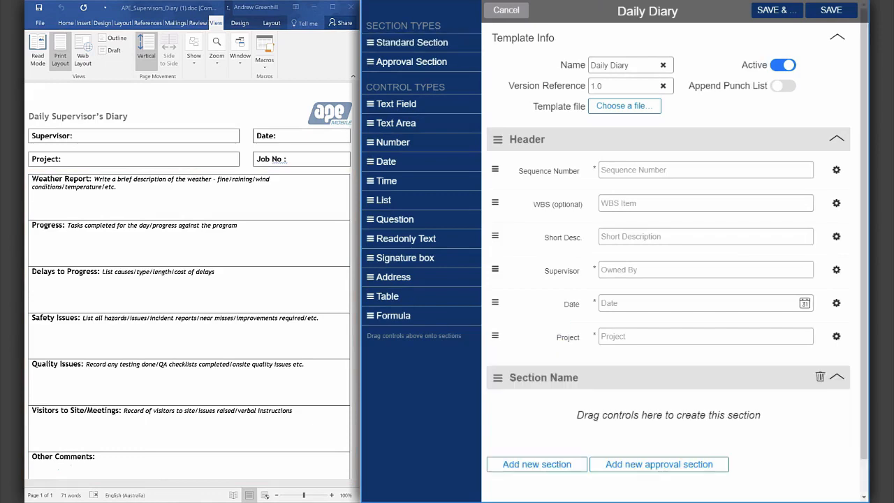
pyautogui.click(544, 378)
pyautogui.hotkey('ctrl', 'a')
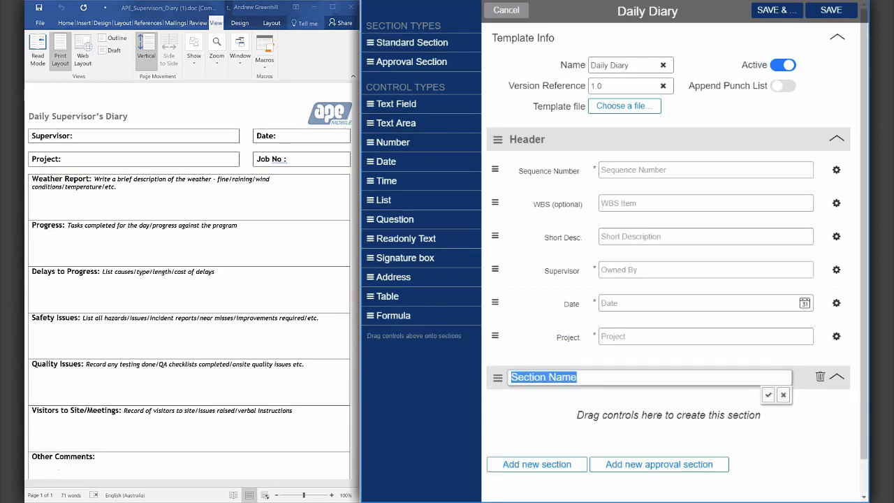
pyautogui.write('Weather Report')
pyautogui.press('Return')
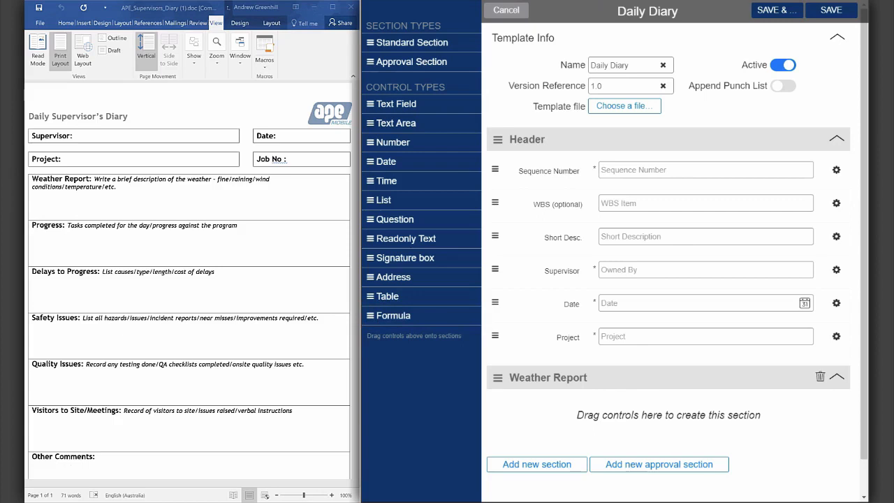
# - Add a Text Area to the Weather Report section and label it "Weather"
pyautogui.moveTo(396, 123); pyautogui.dragTo(524, 408)
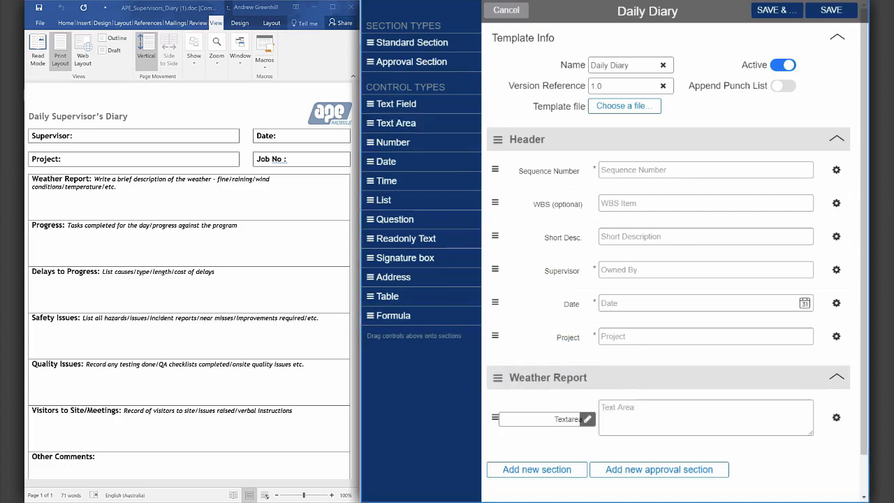
pyautogui.click(568, 419)
pyautogui.hotkey('ctrl', 'a')
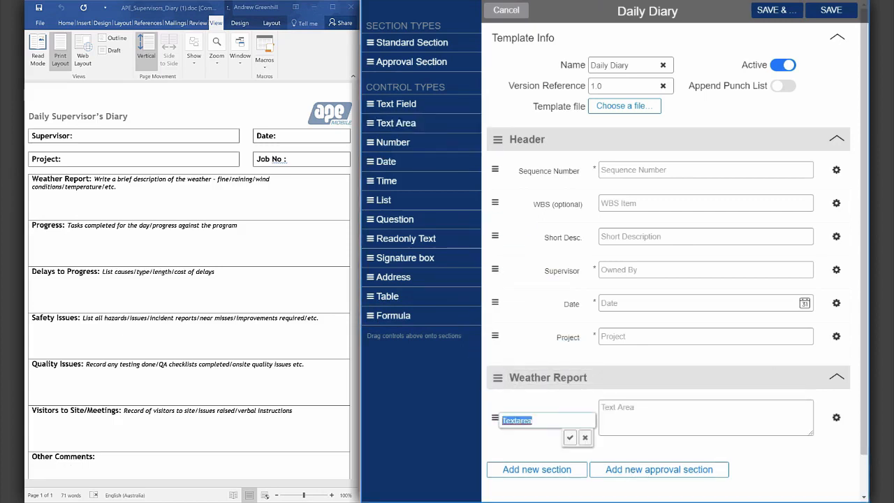
pyautogui.write('Weather')
pyautogui.press('Return')
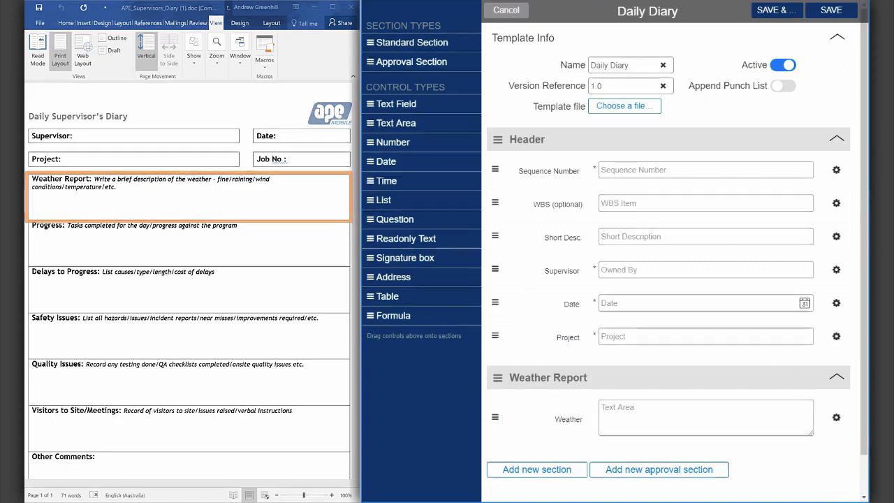
# - In the Word document, copy the italic instruction text that follows the Weather Report heading
pyautogui.click(94, 180)
pyautogui.moveTo(94, 179); pyautogui.dragTo(117, 187)
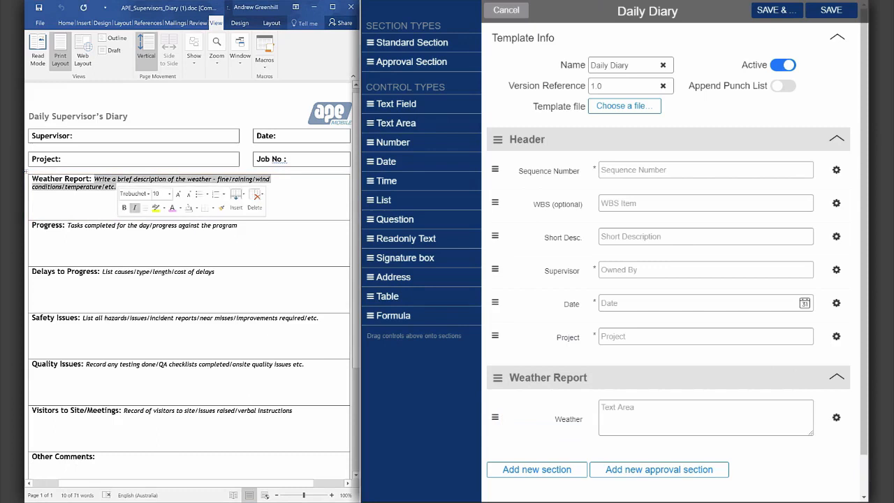
pyautogui.rightClick(105, 185)
pyautogui.click(124, 204)
pyautogui.click(570, 419)
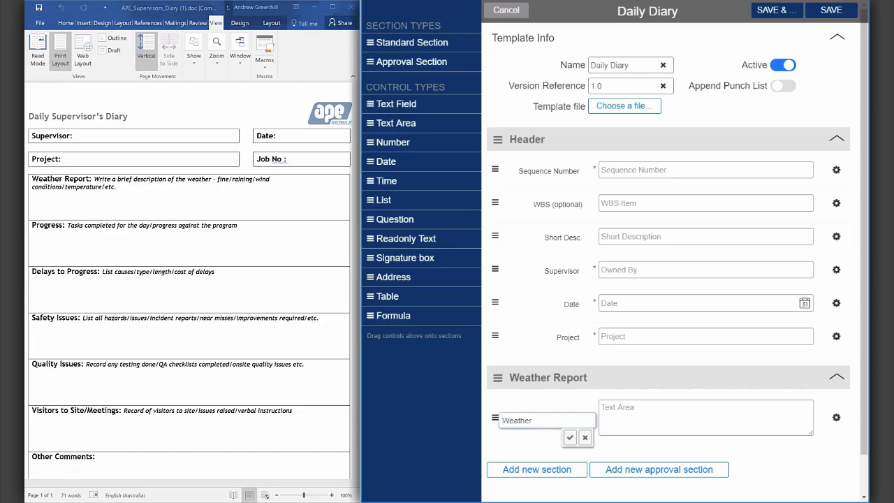
pyautogui.click(586, 438)
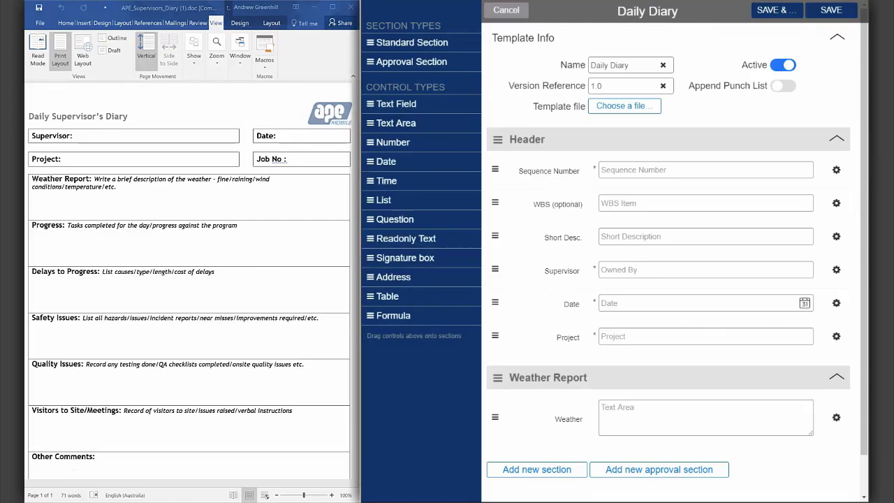
# - Add a Readonly Text field above Weather in the Weather Report section and paste the copied instruction as its readonly value
pyautogui.moveTo(405, 238); pyautogui.dragTo(518, 429)
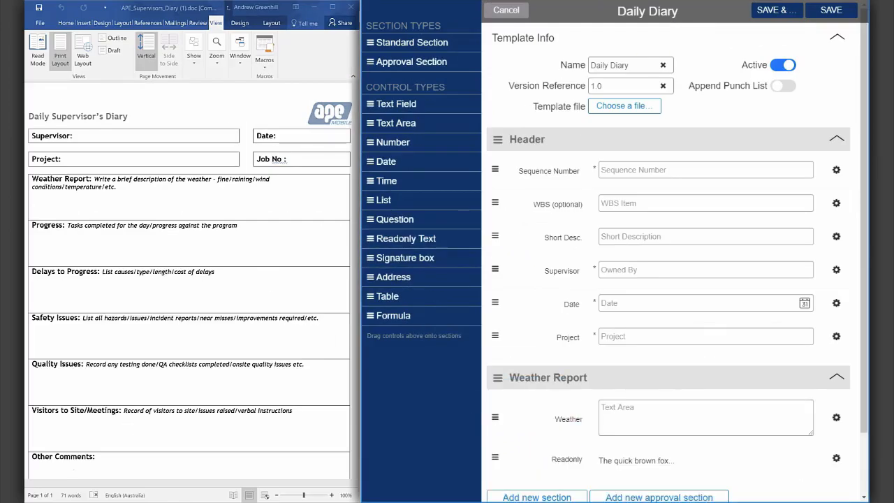
pyautogui.moveTo(496, 458); pyautogui.dragTo(495, 405)
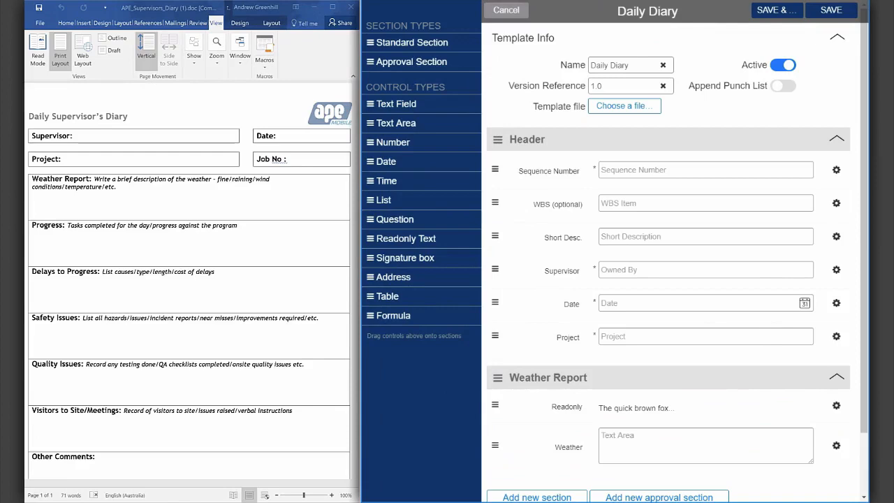
pyautogui.click(836, 405)
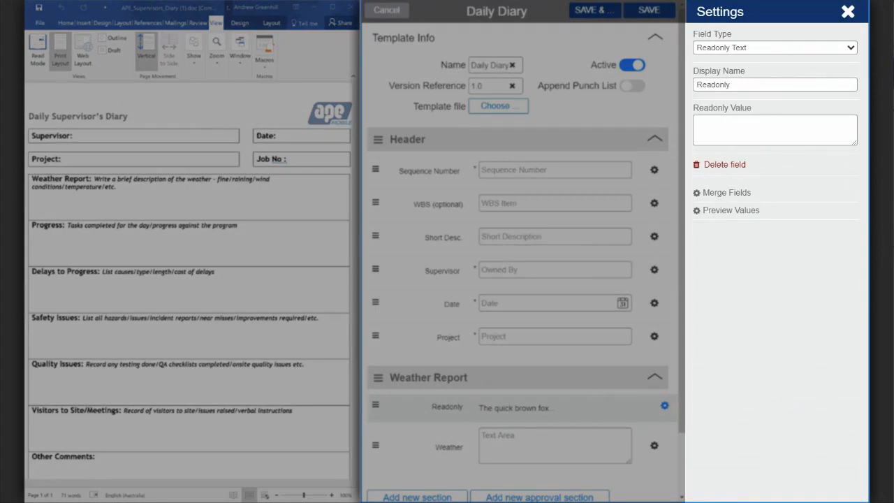
pyautogui.hotkey('ctrl', 'v')
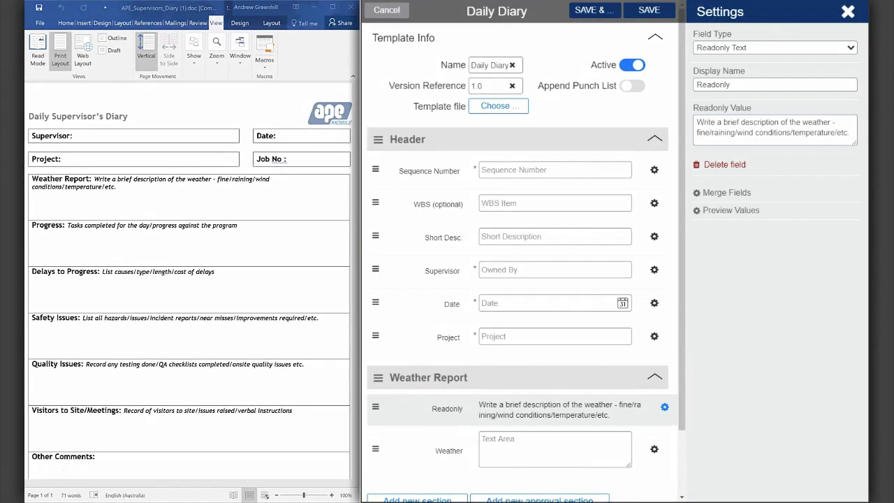
# - Set the readonly text field's display name to "Instruction"
pyautogui.doubleClick(713, 84)
pyautogui.write('Instruction')
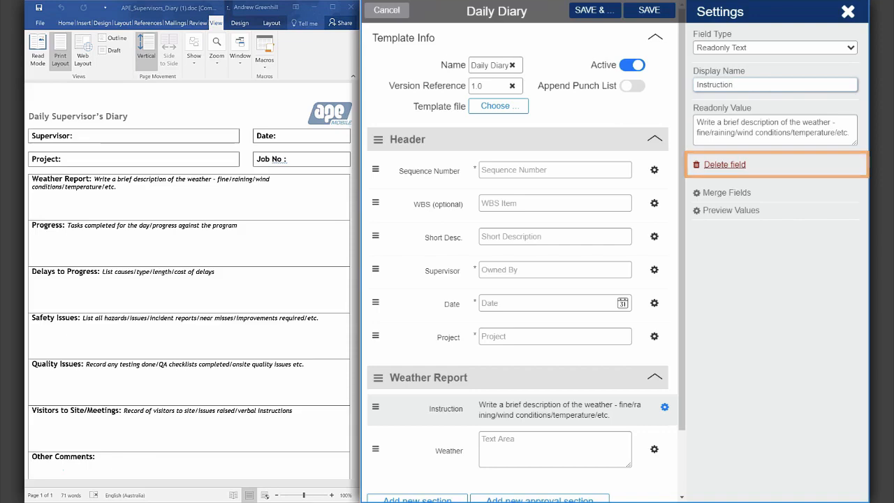
pyautogui.click(724, 164)
pyautogui.click(654, 164)
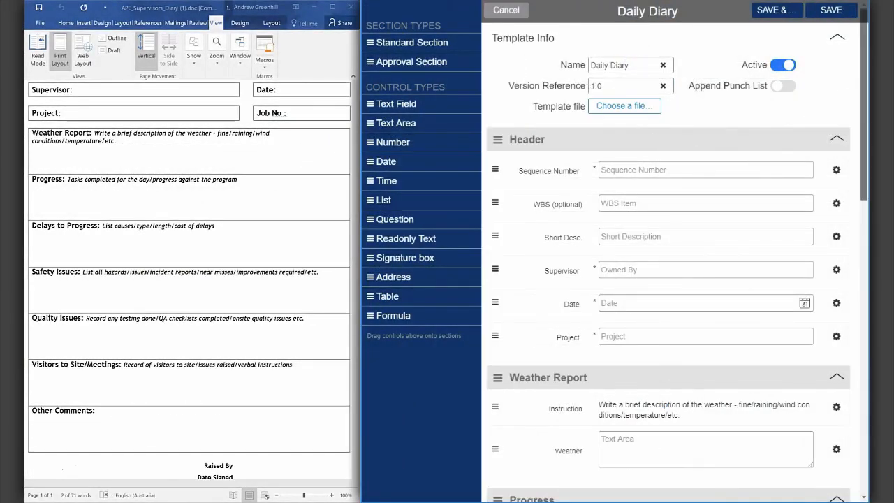
# - Add a new section after Other Comments and place a Signature box in it
pyautogui.scroll(-15, 668, 265)
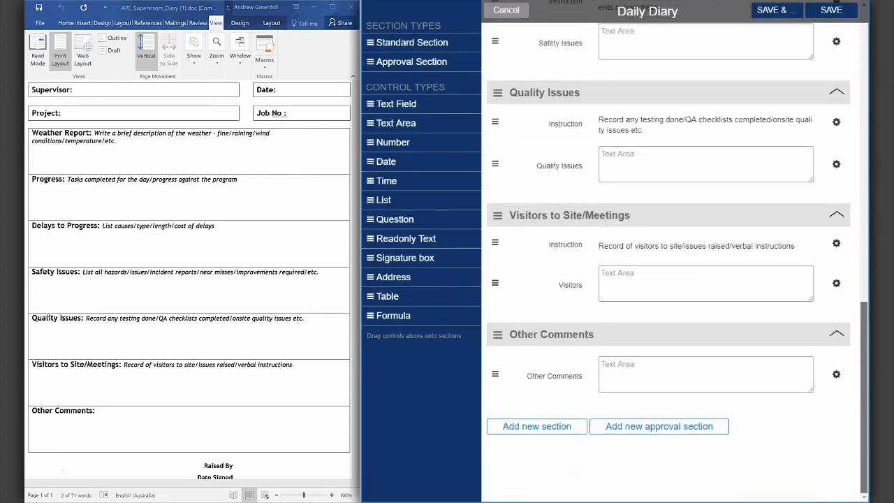
pyautogui.click(537, 427)
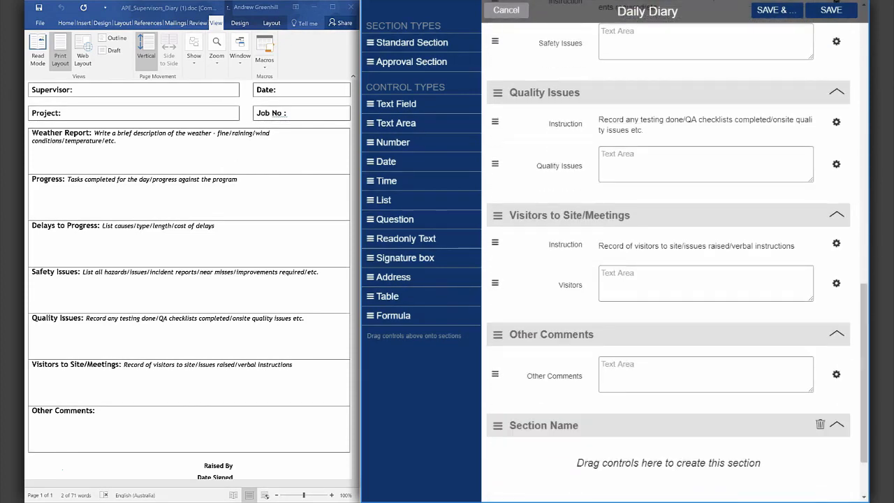
pyautogui.moveTo(406, 258); pyautogui.dragTo(525, 447)
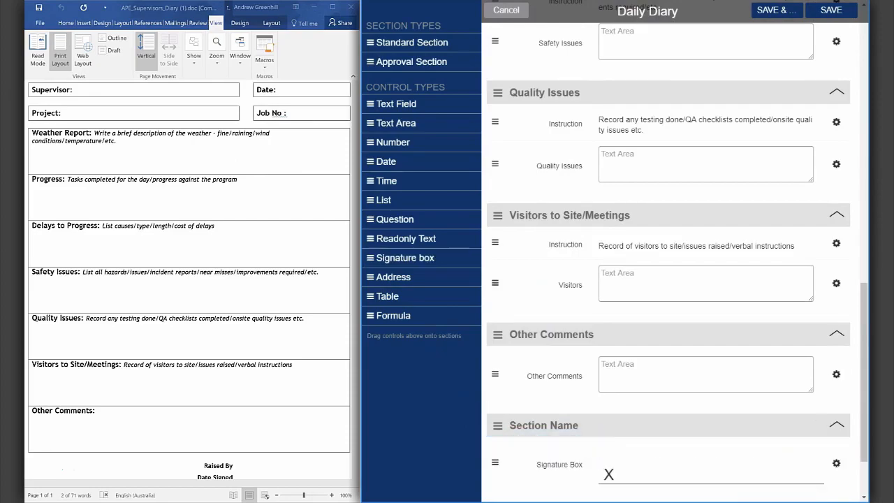